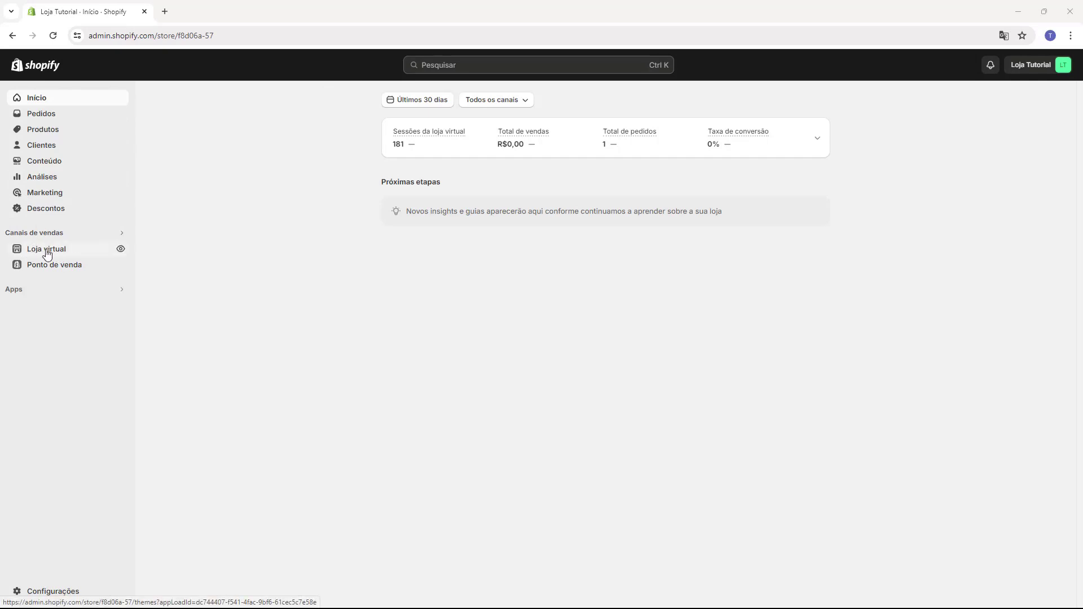
Step: Open the theme customization editor for the store's current Dawn theme
click(45, 252)
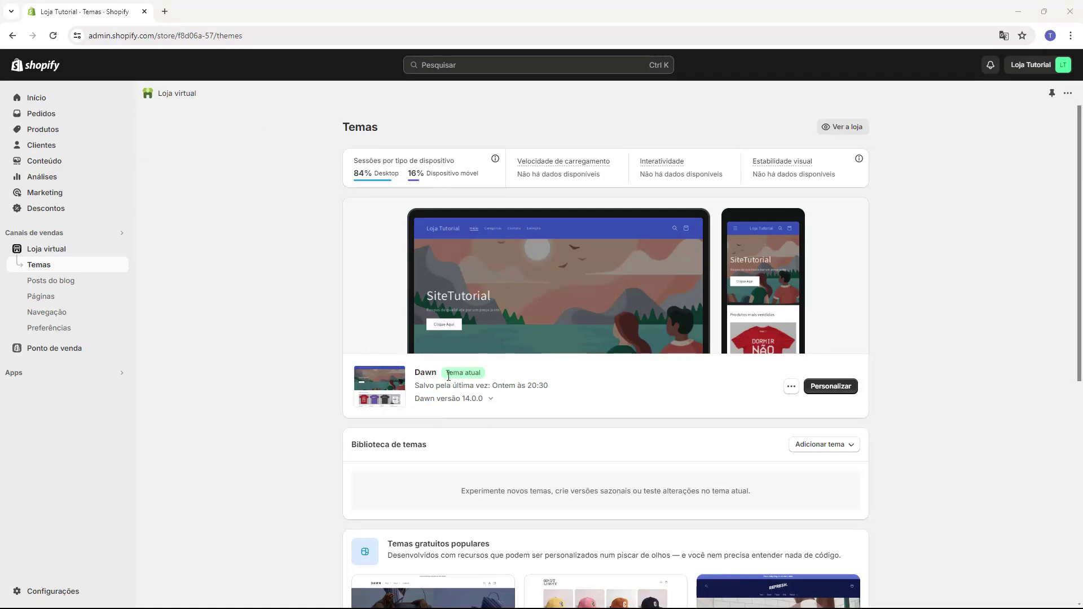
drag(449, 377, 489, 378)
click(422, 374)
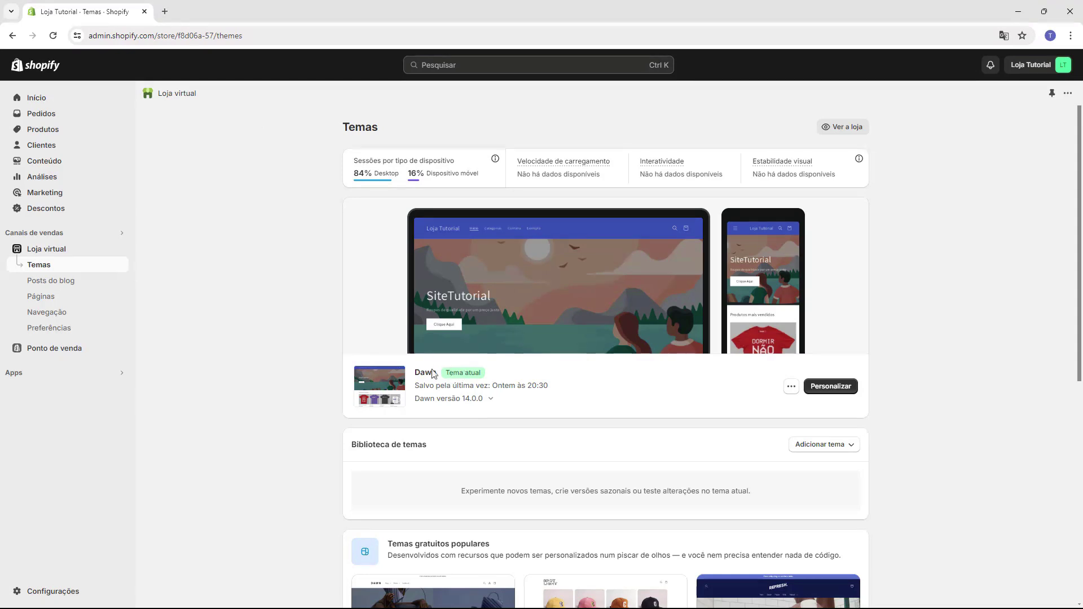
click(835, 391)
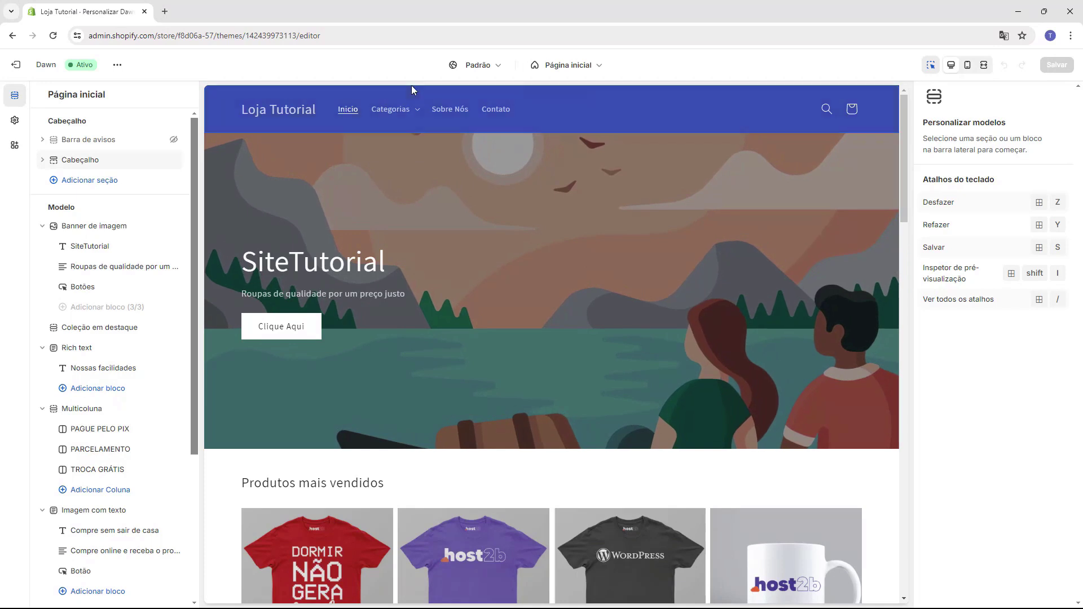
Step: Open the custom CSS settings of the Cabeçalho section and place the cursor in the code field
click(82, 165)
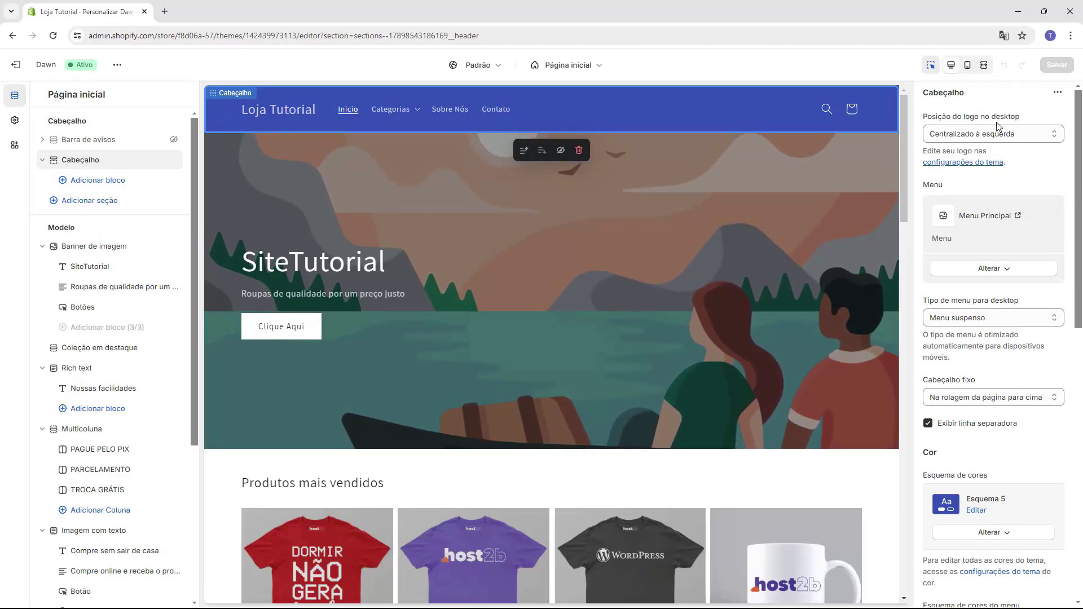
scroll(996, 133, down, 4)
scroll(992, 138, down, 7)
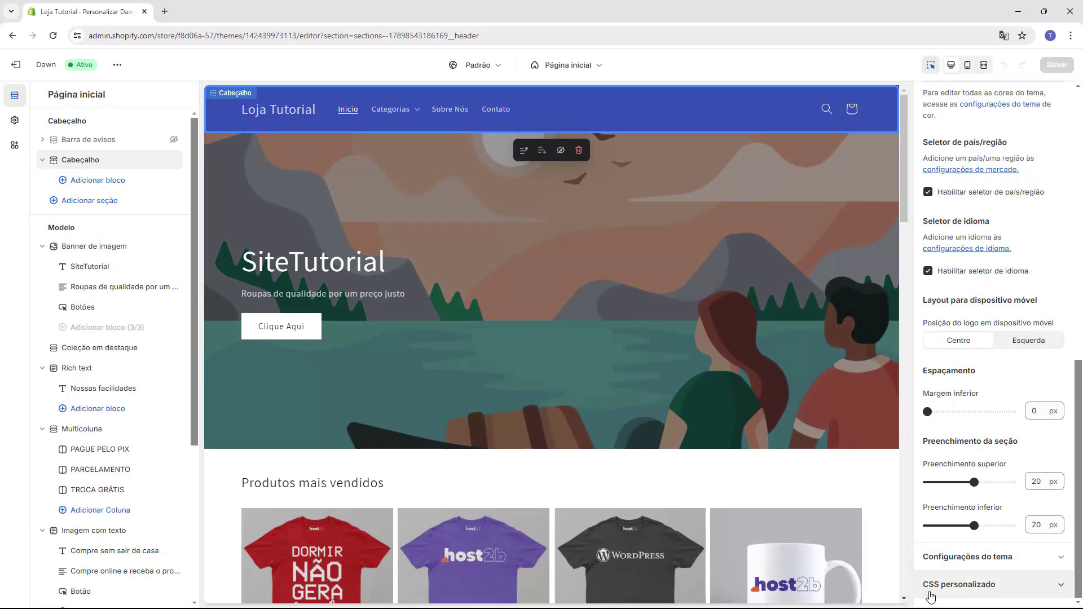
click(992, 594)
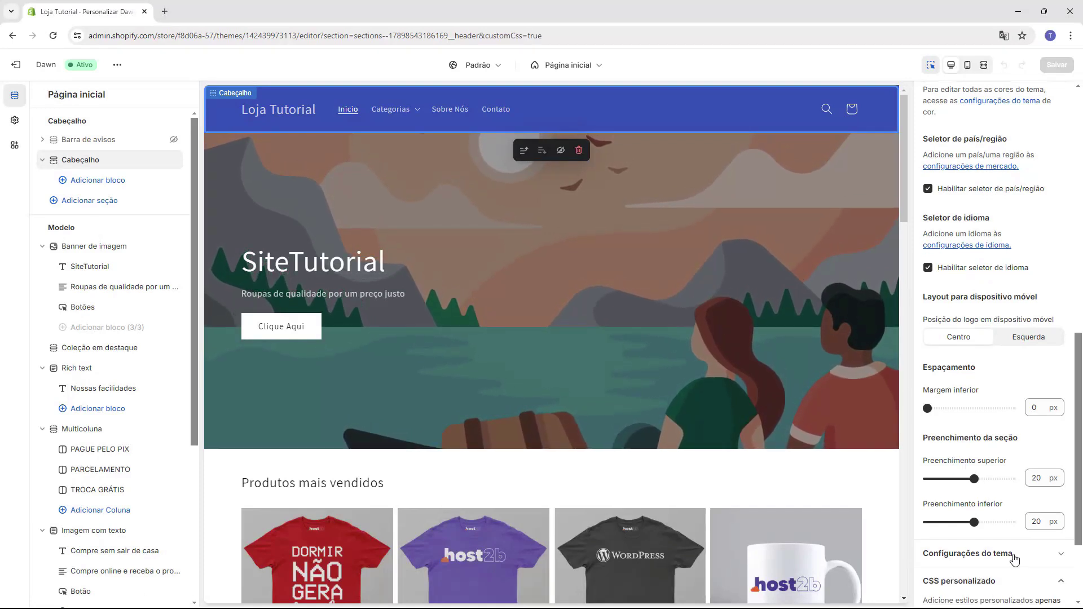
scroll(1010, 541, down, 3)
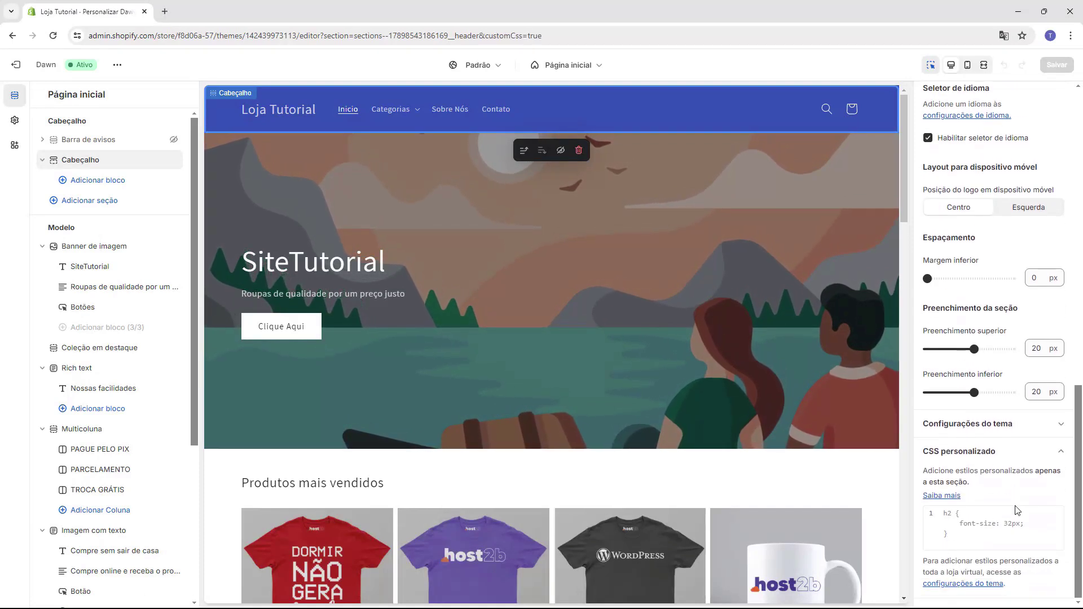
click(971, 520)
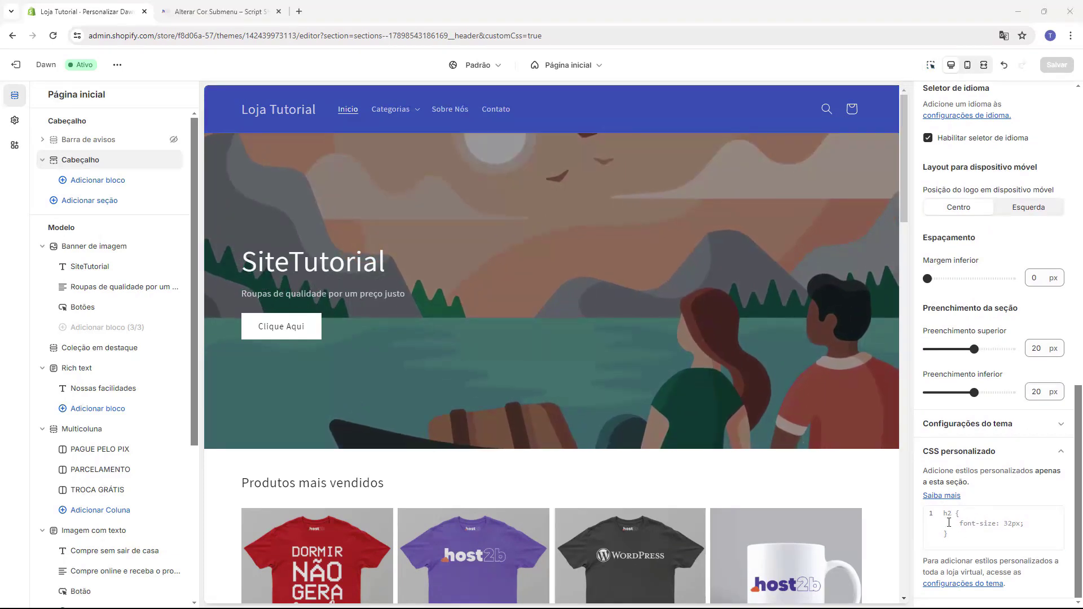
Step: Switch to the "Alterar Cor Submenu – Script Shopify" article and copy its submenu colour script
click(255, 17)
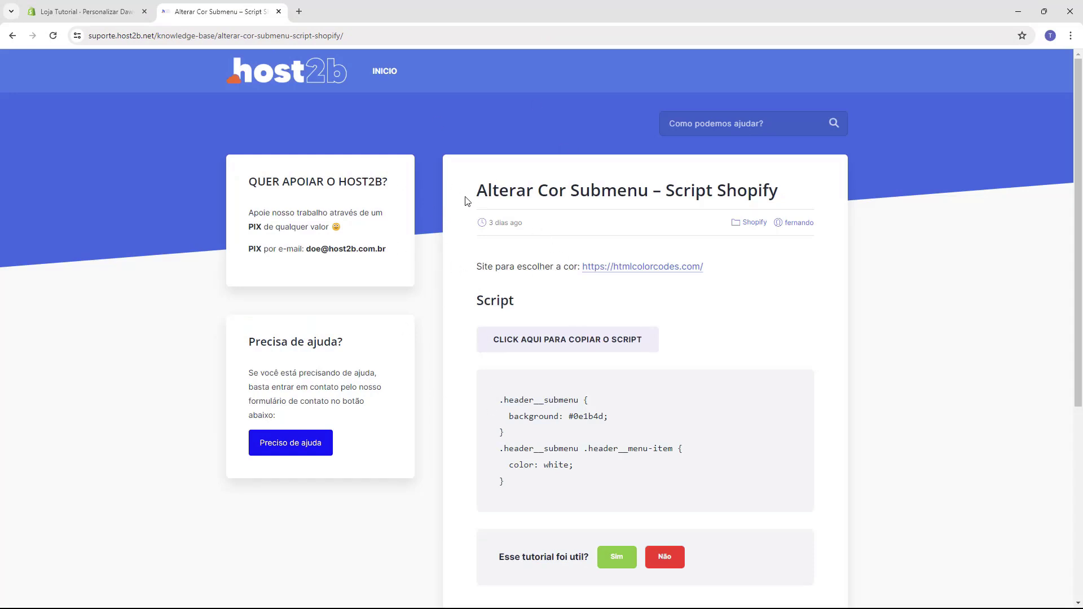
drag(477, 191, 541, 195)
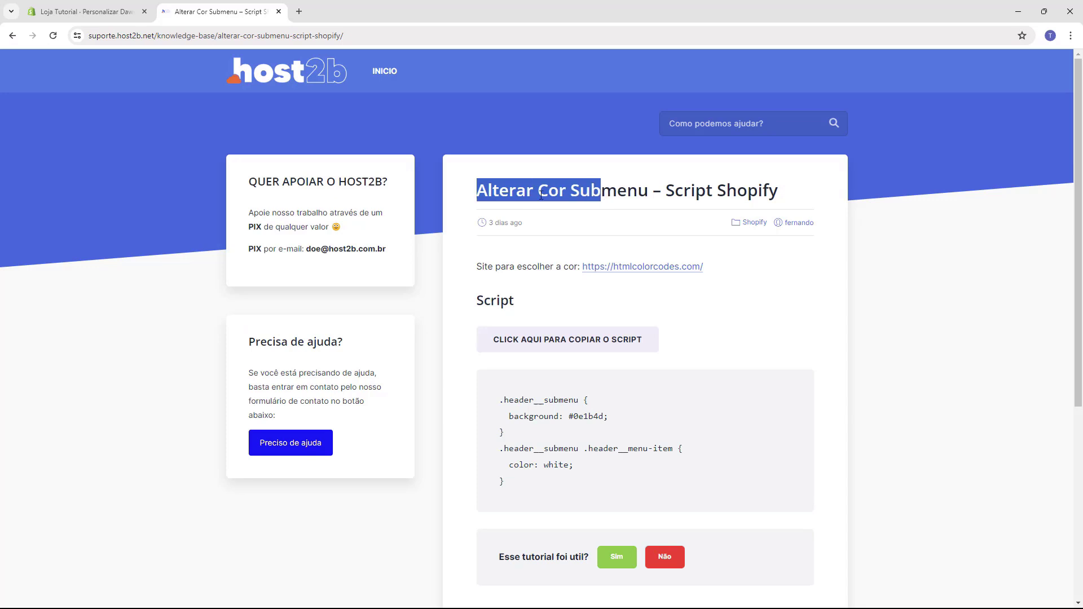
click(487, 193)
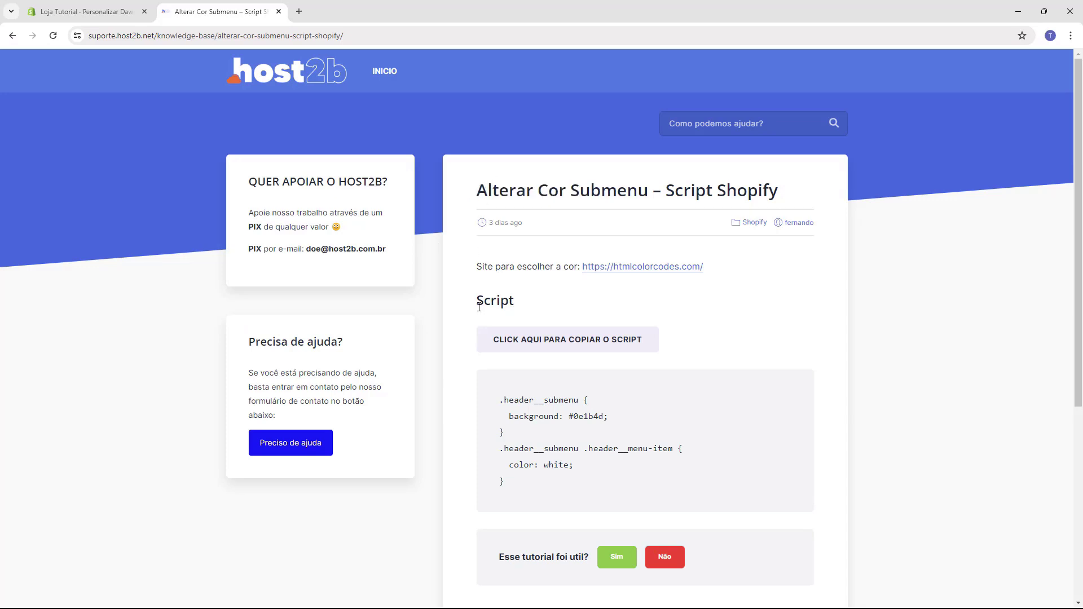
drag(479, 308, 499, 308)
click(538, 316)
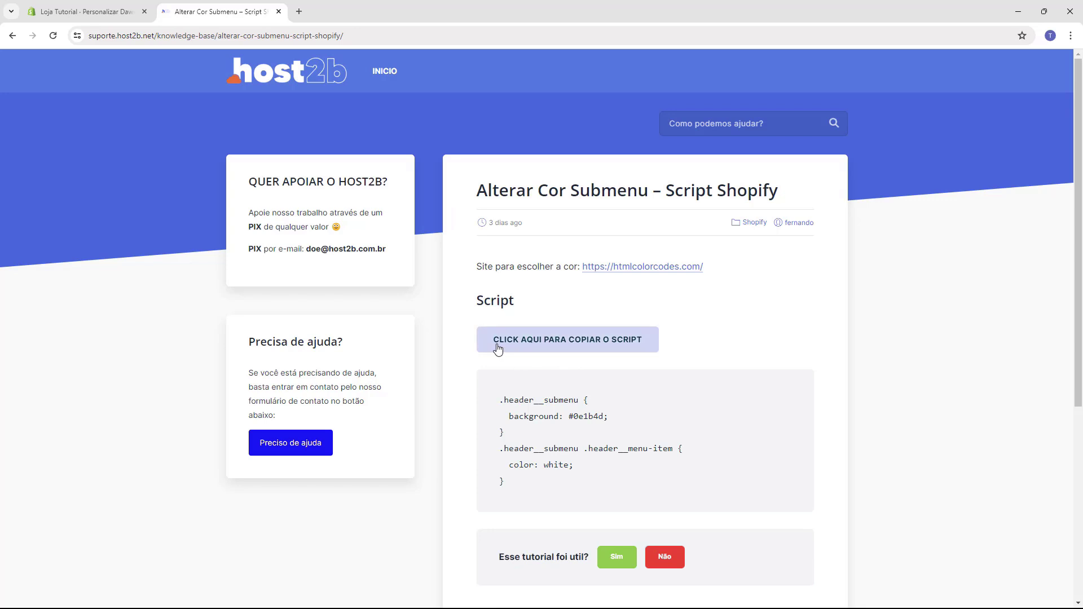
click(564, 344)
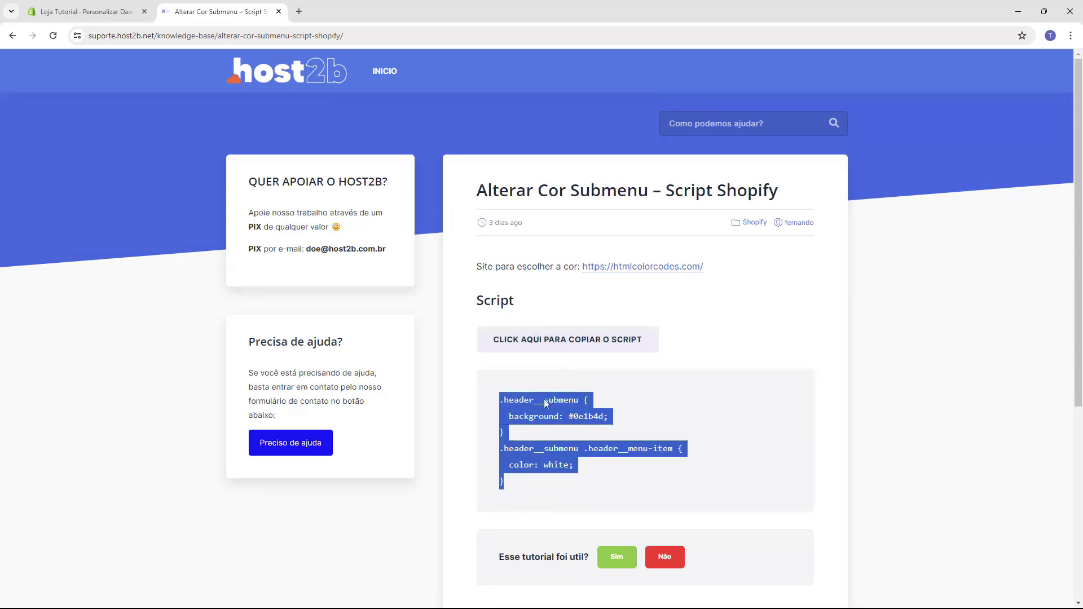
Step: Return to the Shopify theme editor, view the Categorias submenu, and paste the copied script into the header's custom CSS
click(101, 13)
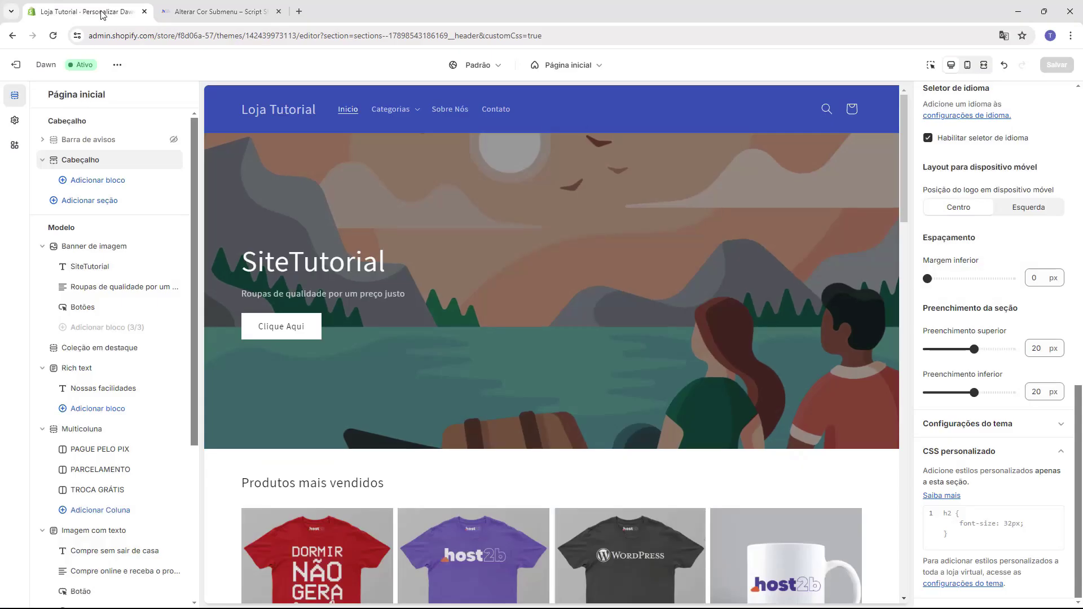
click(413, 112)
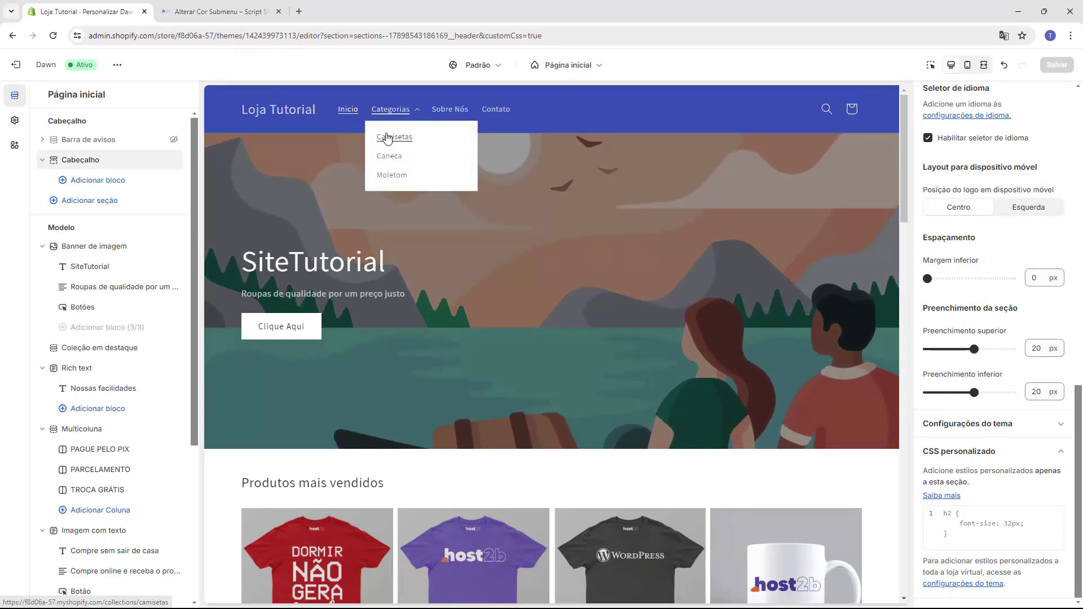
click(954, 527)
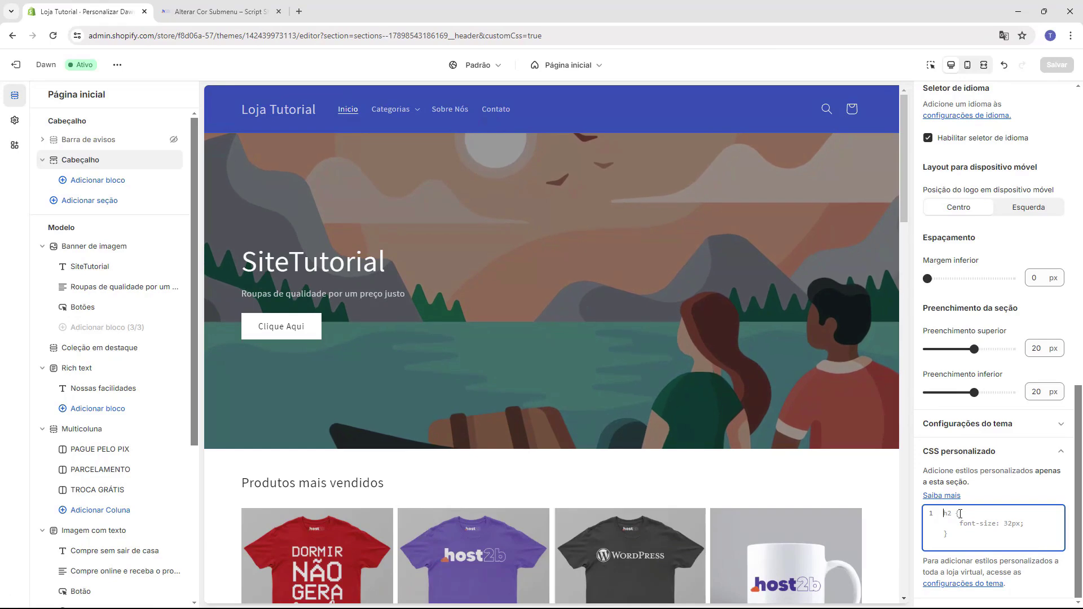
key(ctrl+v)
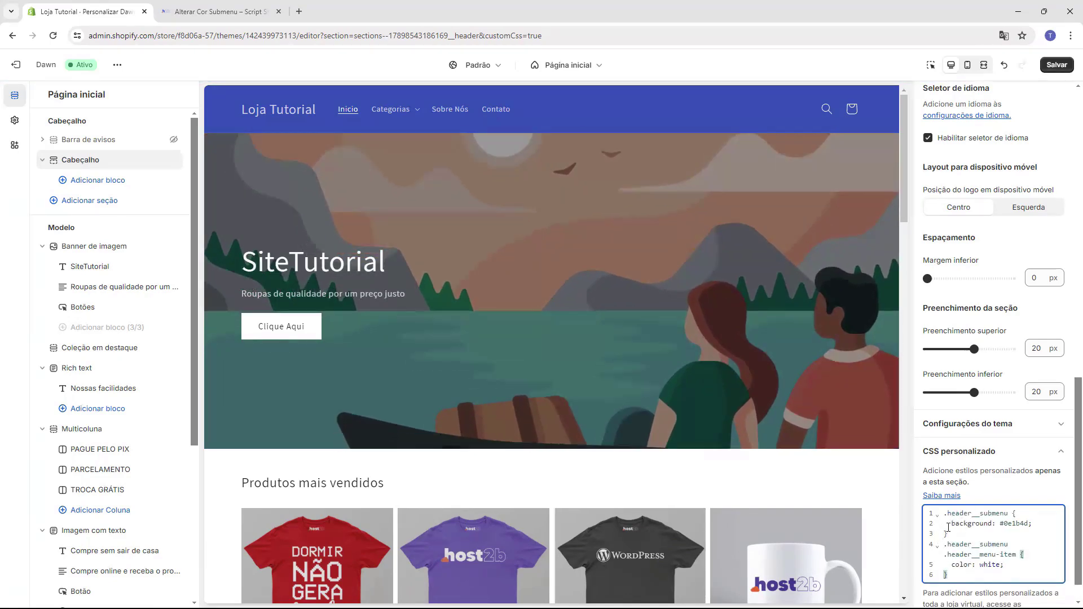
Step: Preview the Categorias submenu's colours and locate the background colour value in the header's custom CSS
click(422, 116)
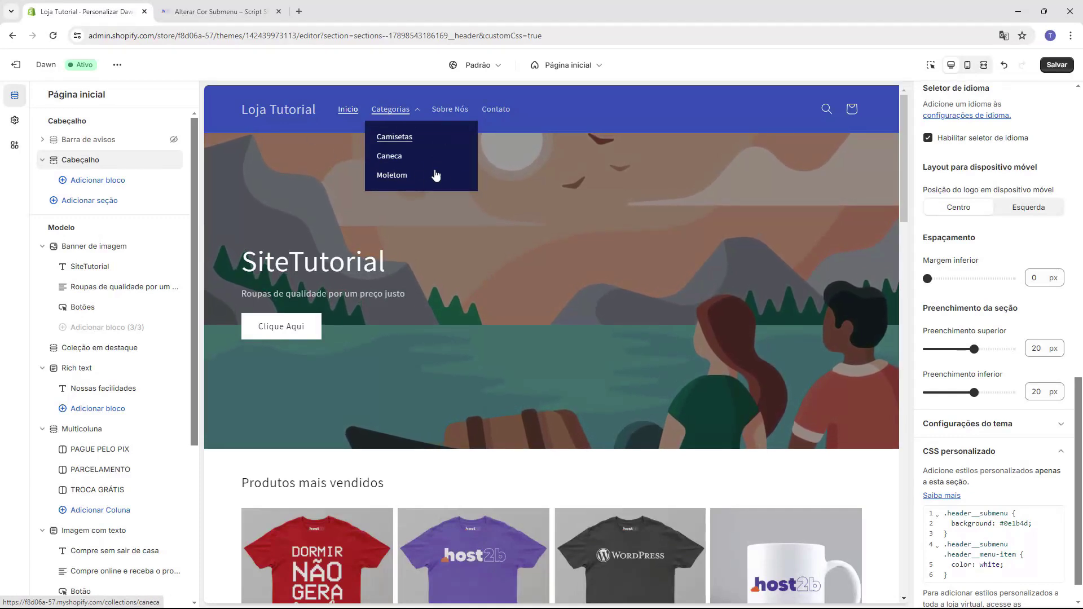
click(955, 526)
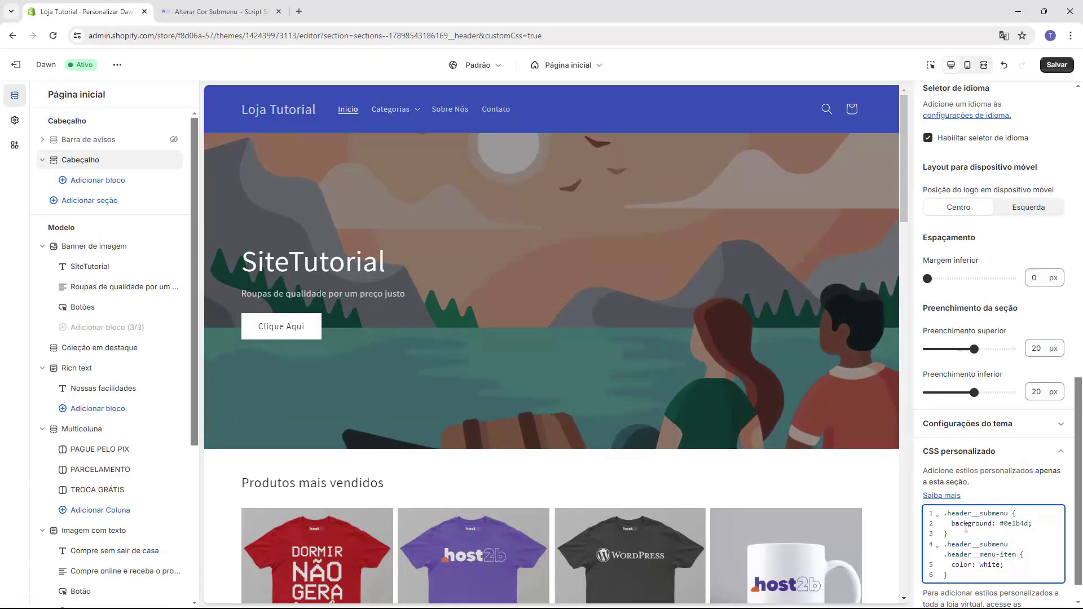
drag(952, 526, 971, 526)
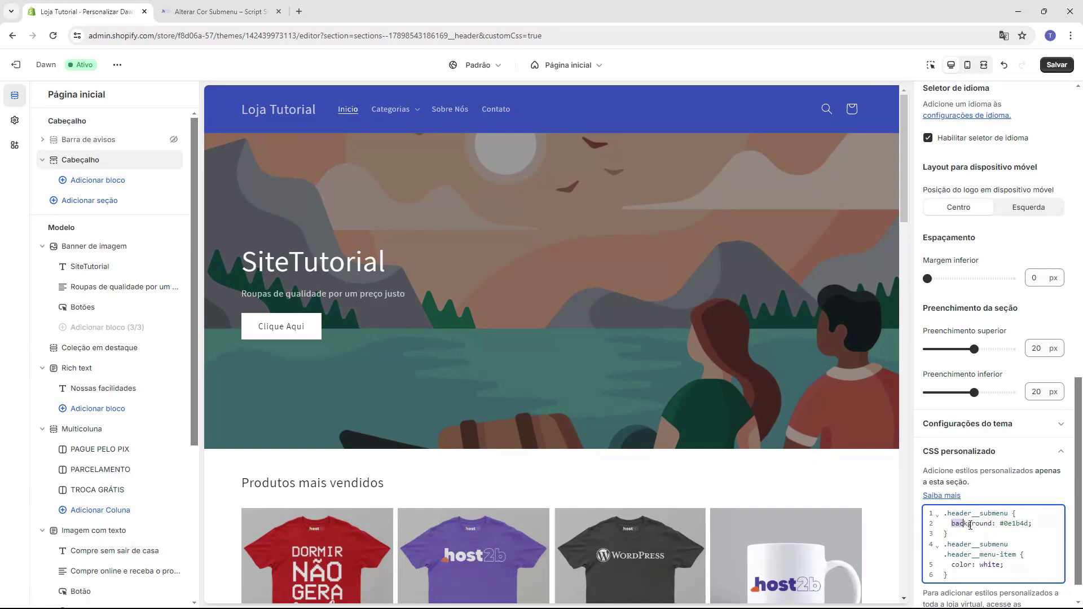
click(1005, 526)
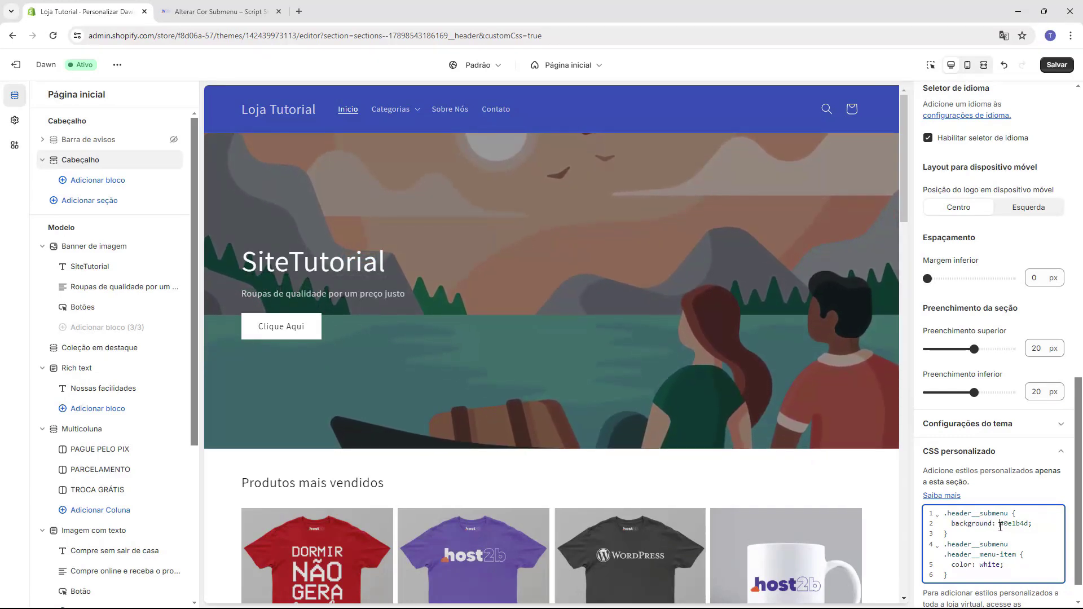
drag(1011, 527, 1028, 526)
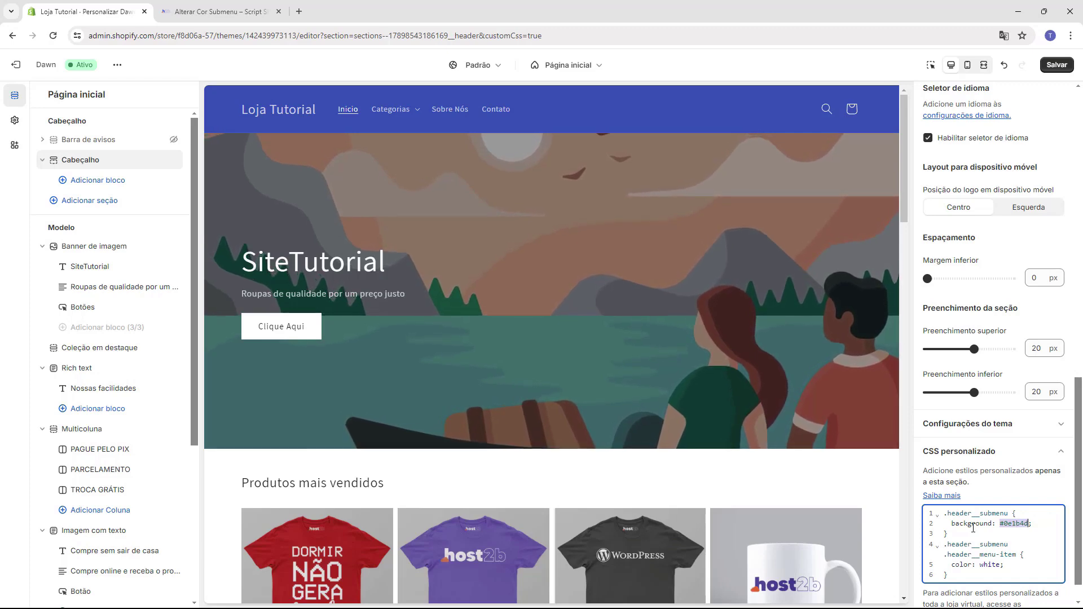
Step: Return to the script article and open its linked htmlcolorcodes.com site at the colour picker
key(ctrl+Tab)
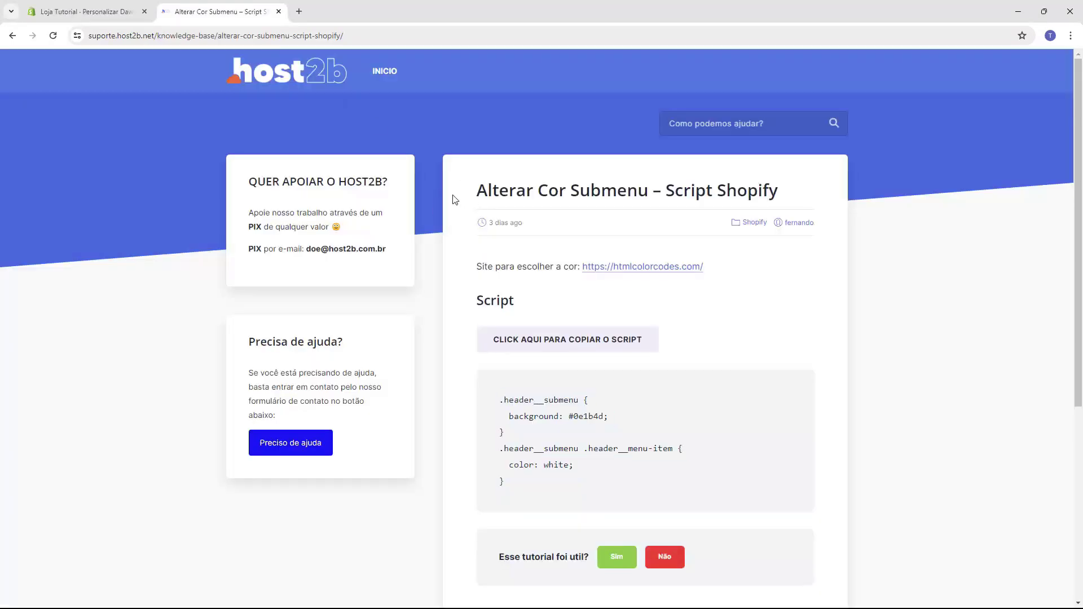
drag(474, 268, 541, 278)
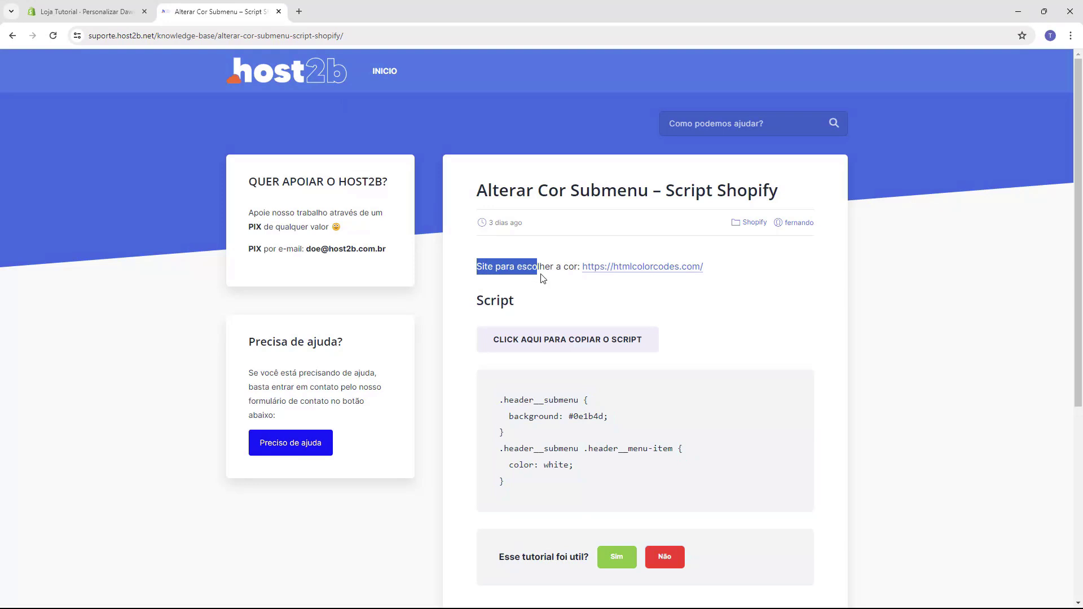
click(642, 274)
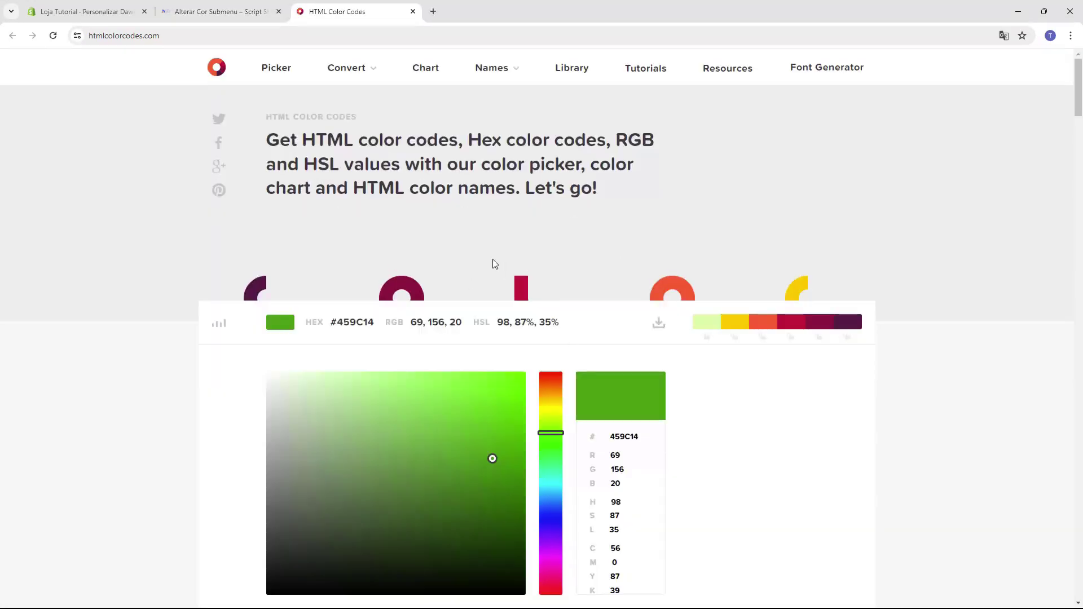
scroll(452, 237, down, 2)
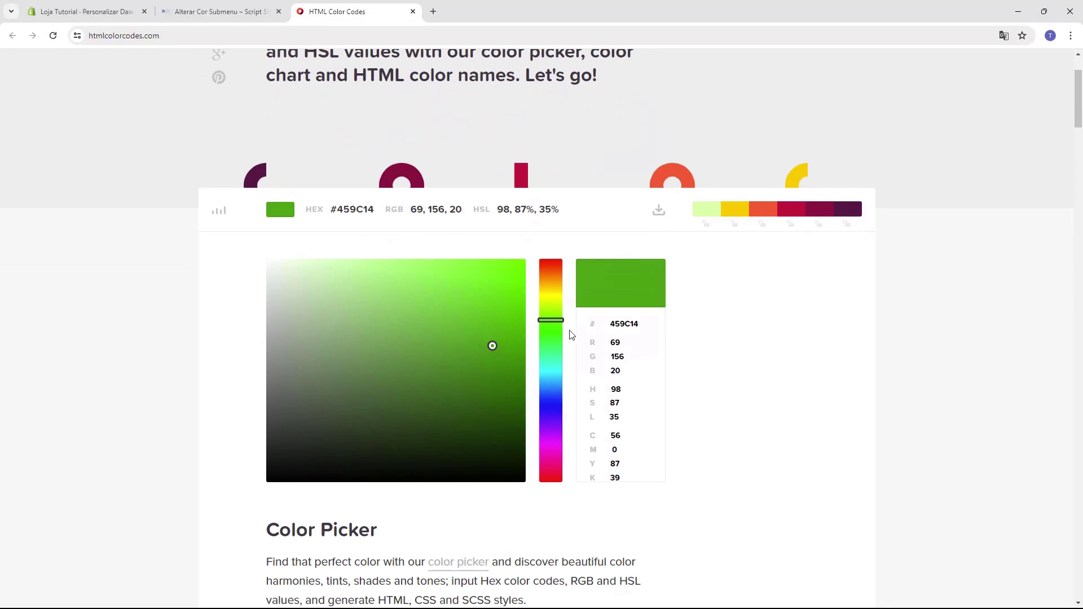
Step: Pick the light green #8EFF89 in the colour picker and copy its hexadecimal code
drag(552, 320, 563, 457)
drag(509, 413, 519, 370)
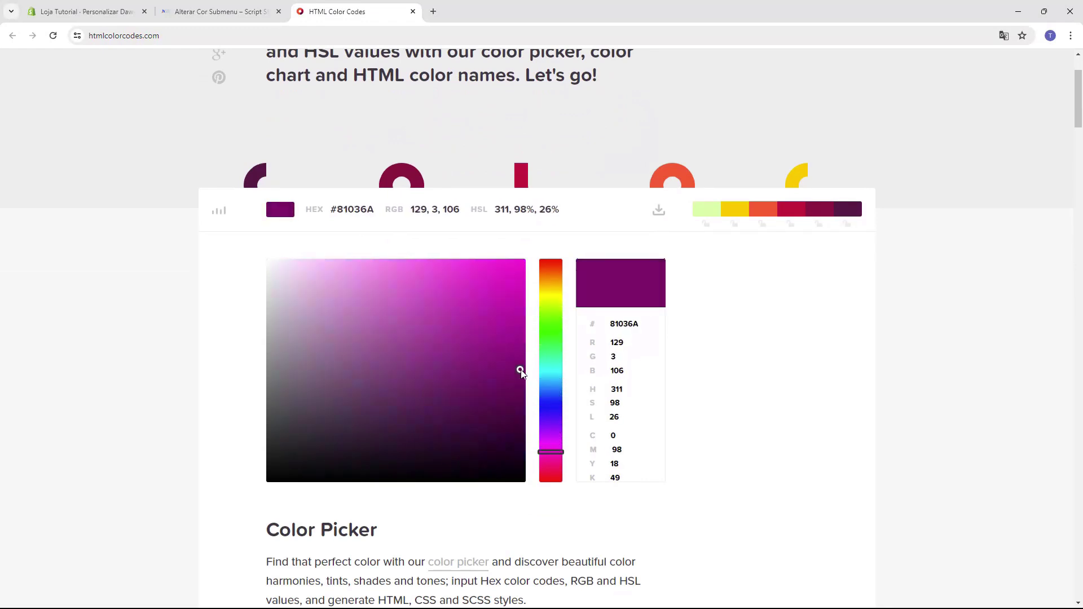
drag(556, 418, 553, 366)
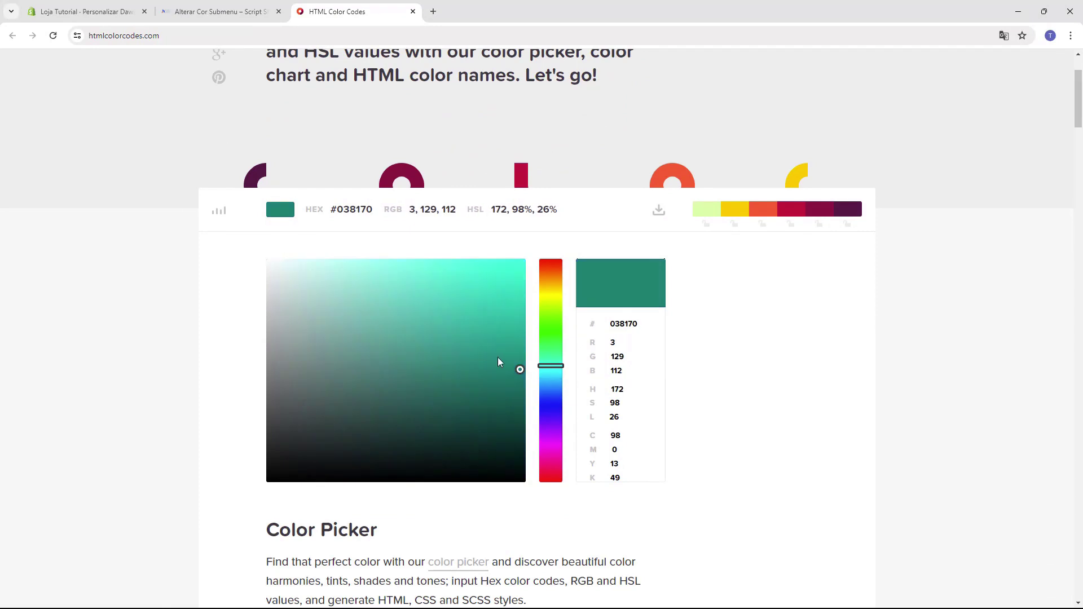
click(416, 295)
drag(416, 295, 437, 289)
drag(542, 348, 554, 332)
drag(457, 288, 387, 259)
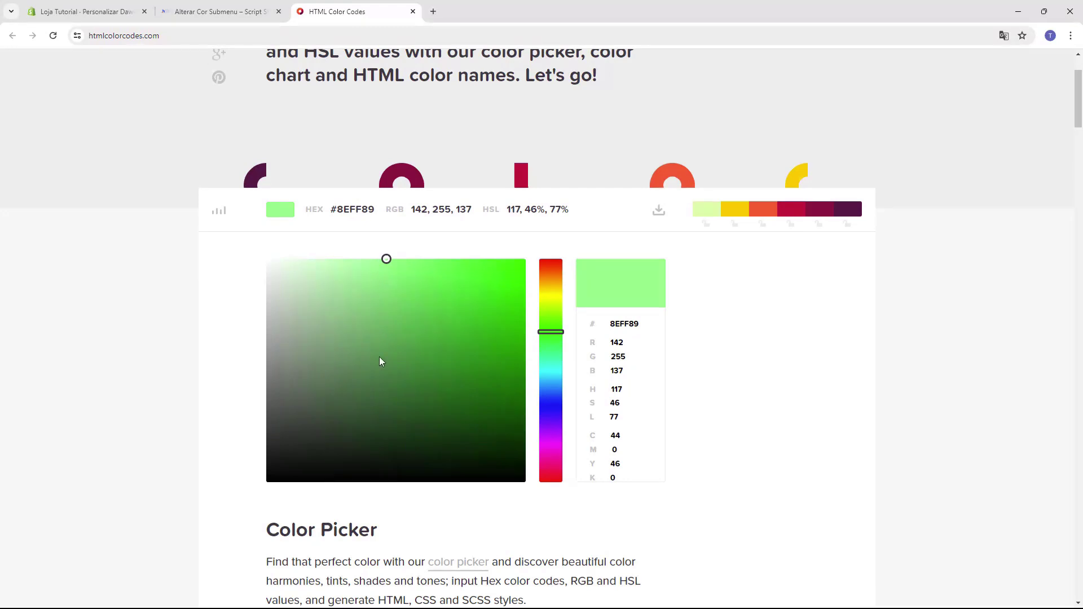
click(338, 208)
key(ctrl+c)
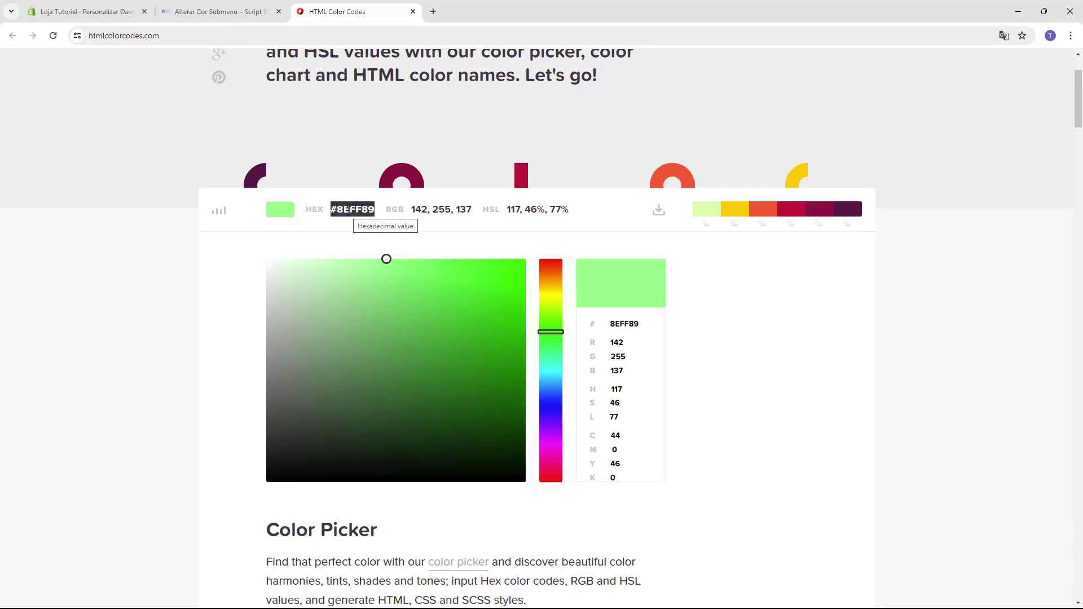
Step: Back in the Shopify theme editor, set the .header__submenu background in the custom CSS to #8EFF89
key(ctrl+Tab)
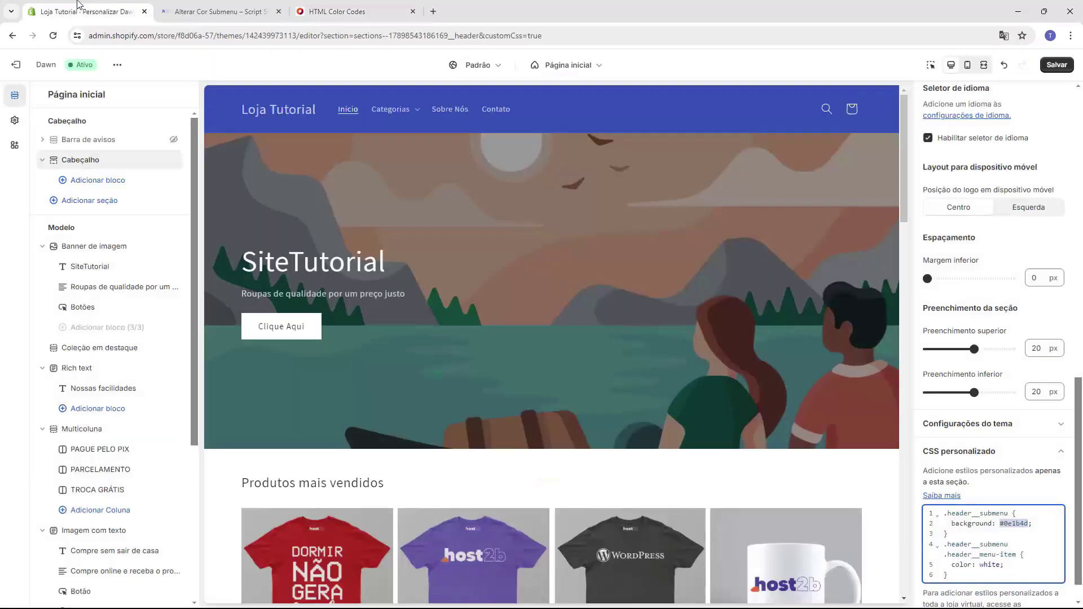
click(1005, 524)
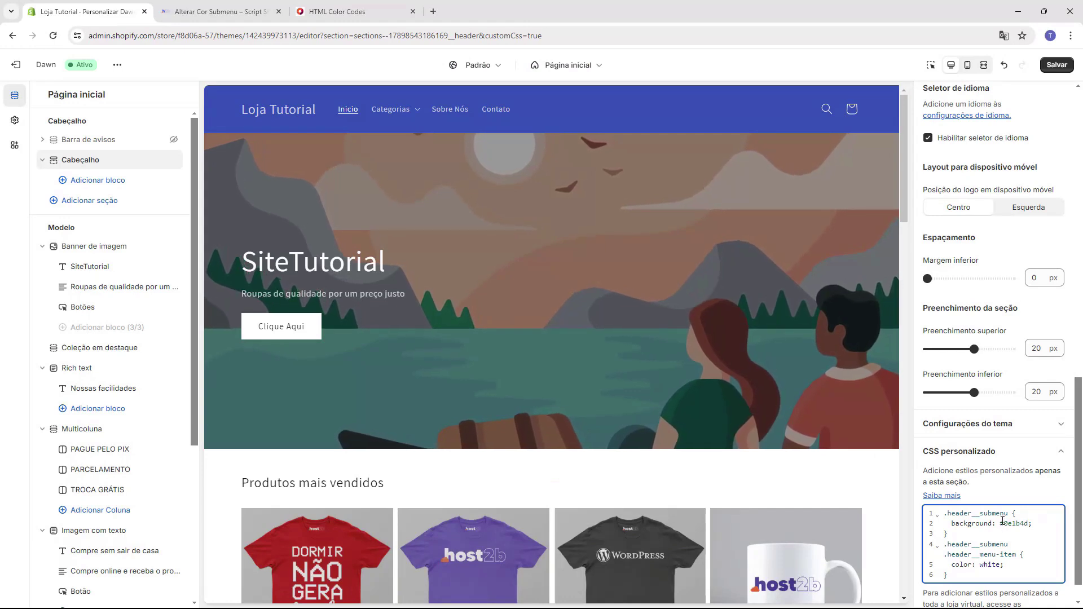
drag(1011, 525, 1029, 525)
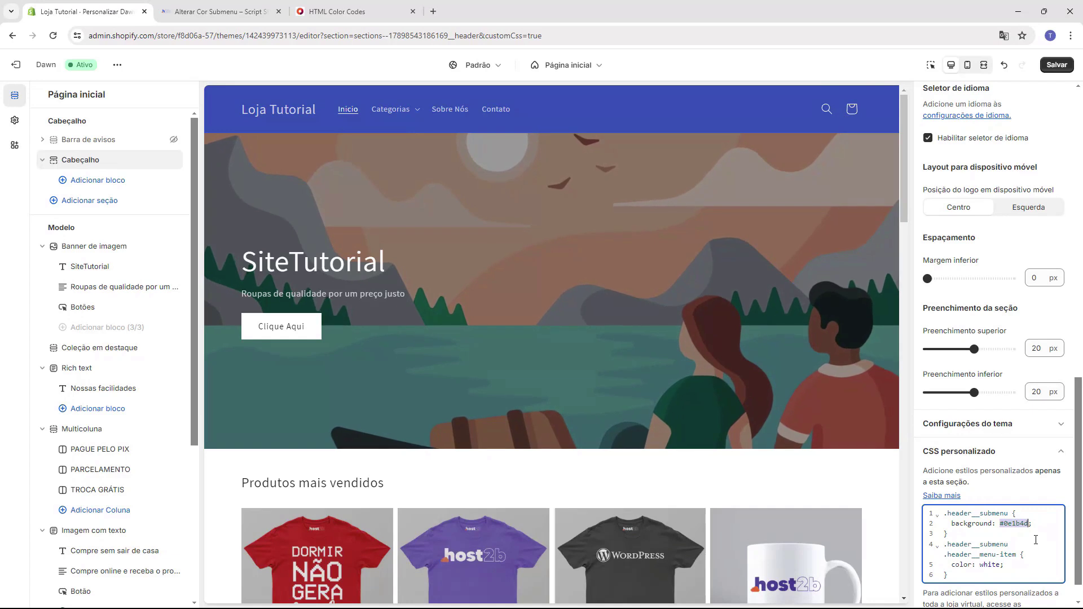
key(BackSpace)
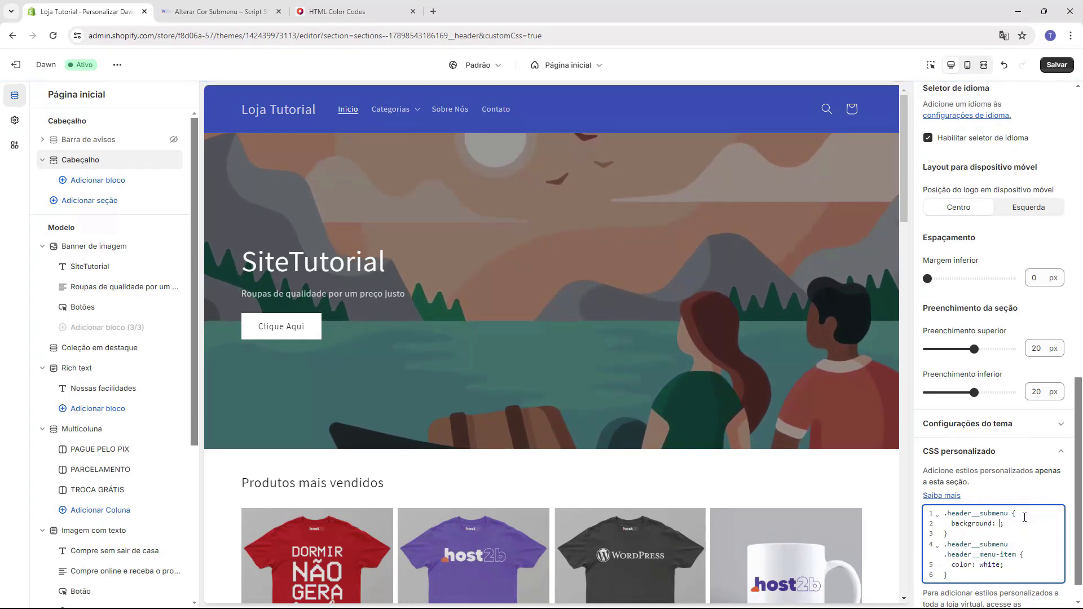
key(ctrl+v)
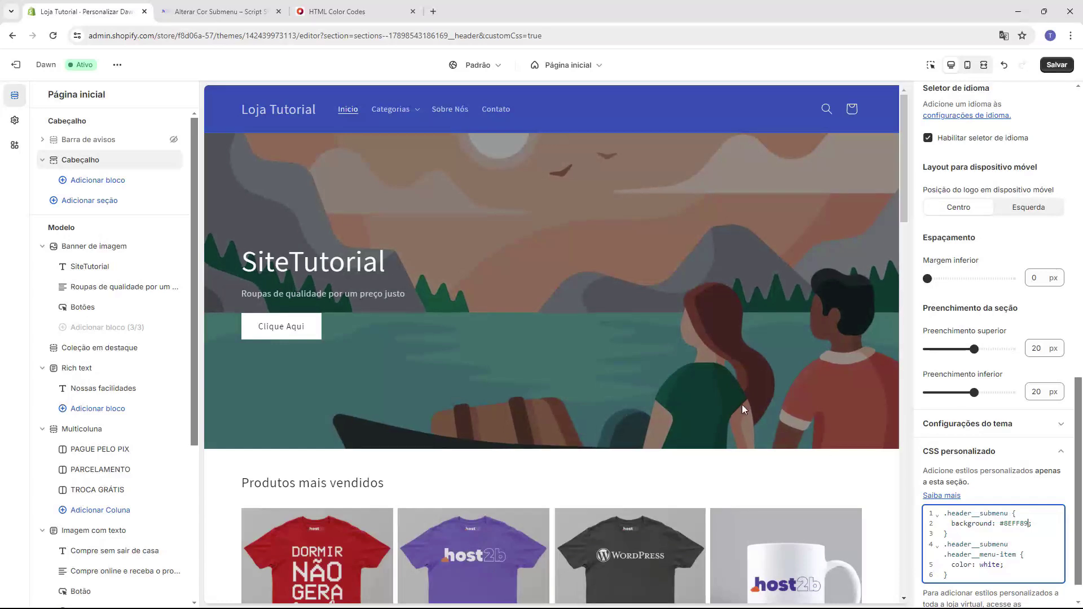
Step: Preview the Categorias submenu and set the .header__submenu .header__menu-item text colour to black in the header's custom CSS
click(416, 113)
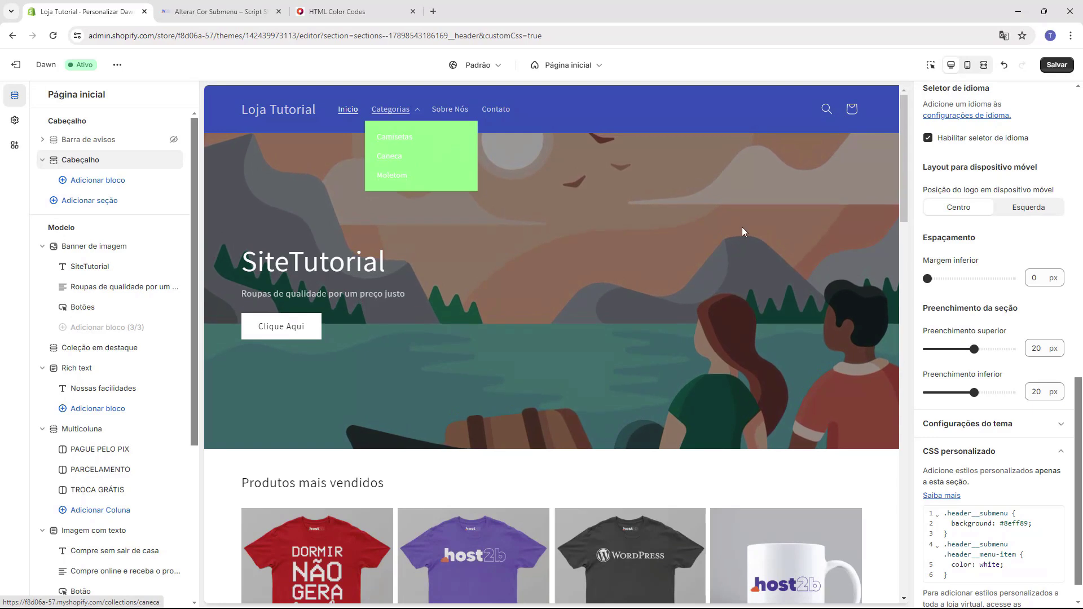
click(997, 524)
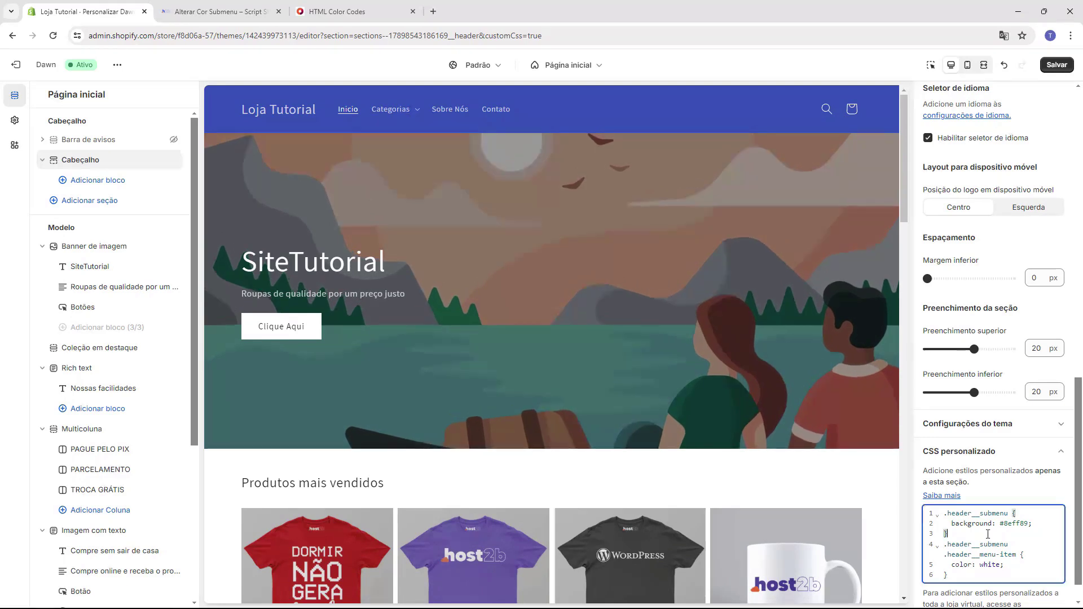
click(964, 565)
click(952, 564)
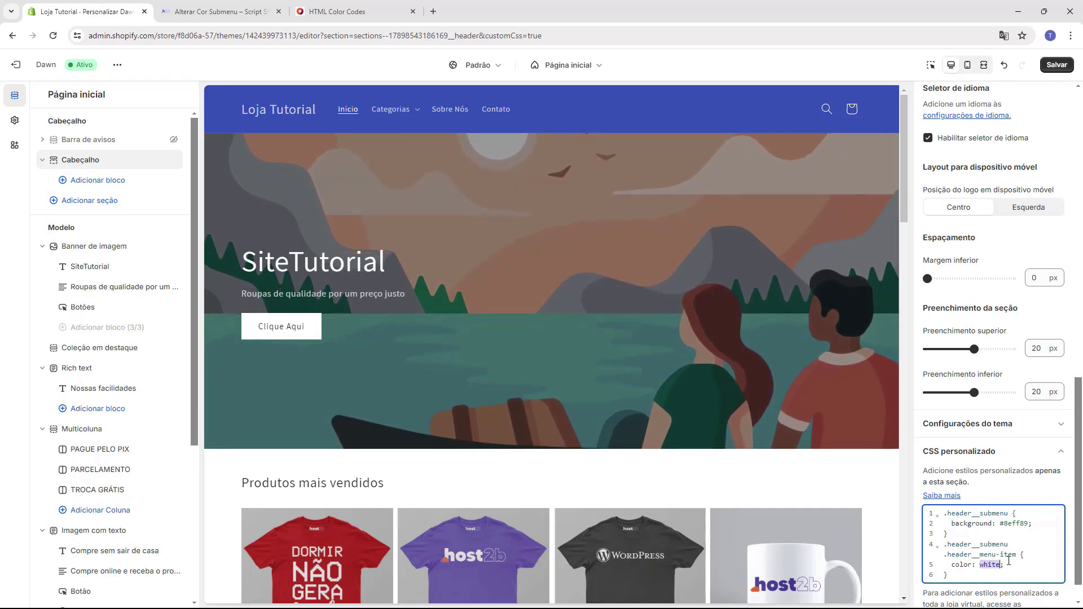
text(blac)
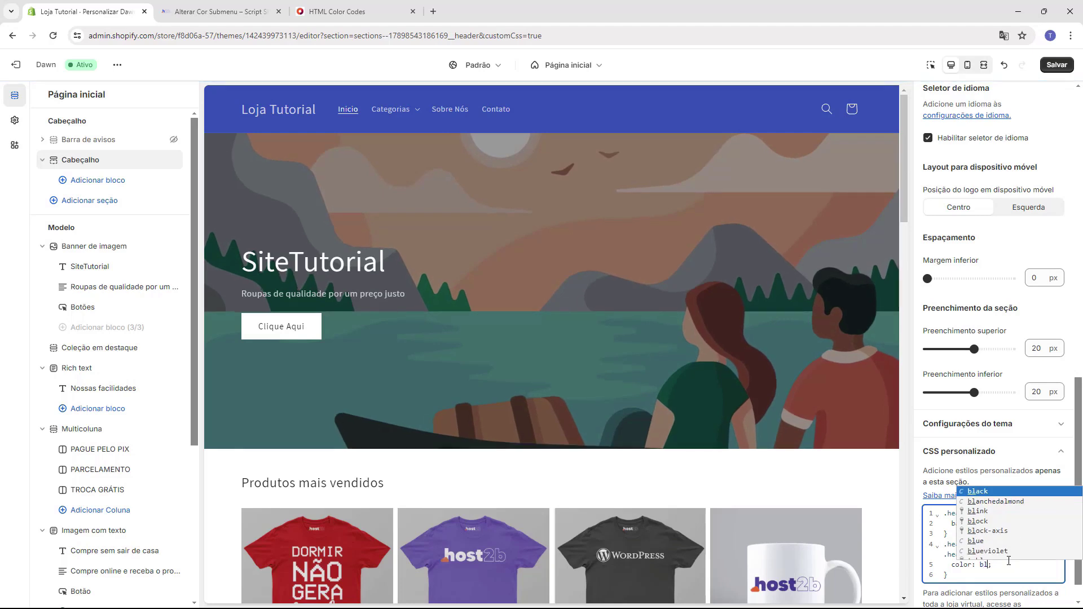
text(k)
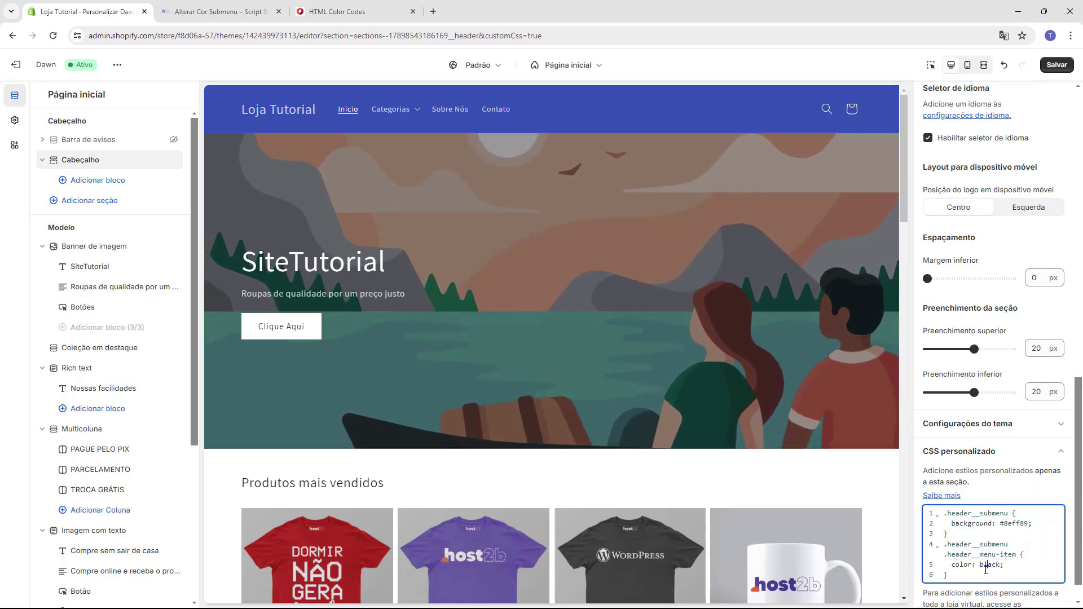
Step: Save the theme changes, previewing the Categorias submenu's colours in the store header before and after saving
click(418, 113)
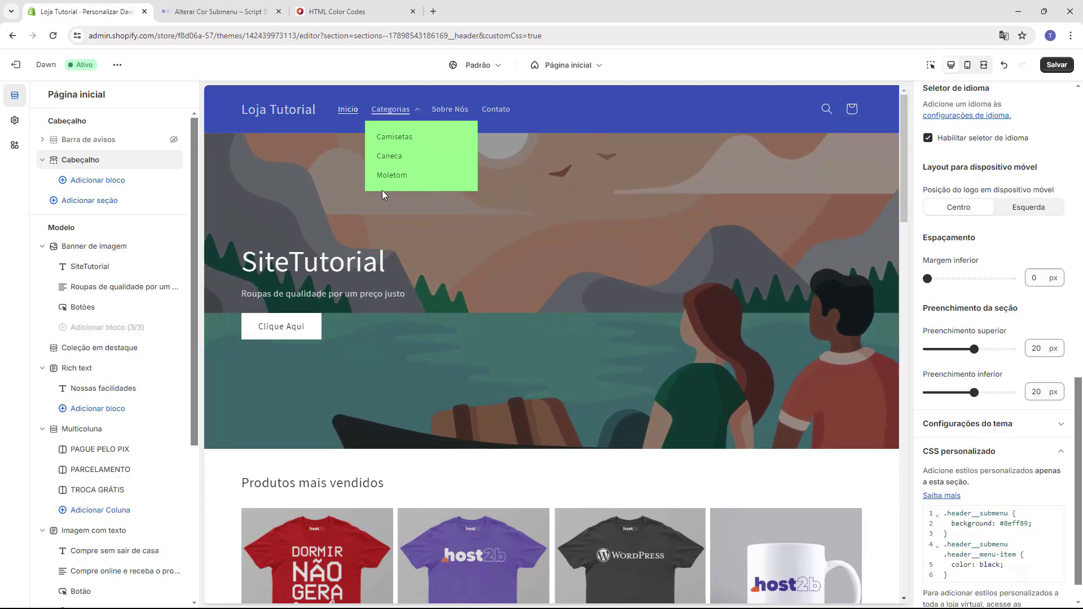
click(1053, 68)
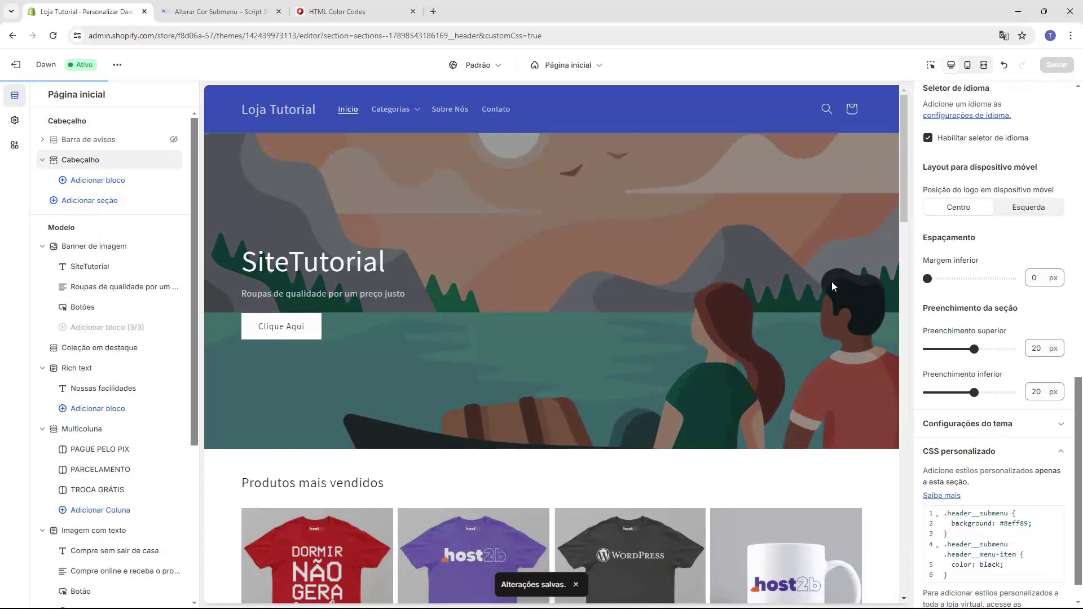
click(420, 112)
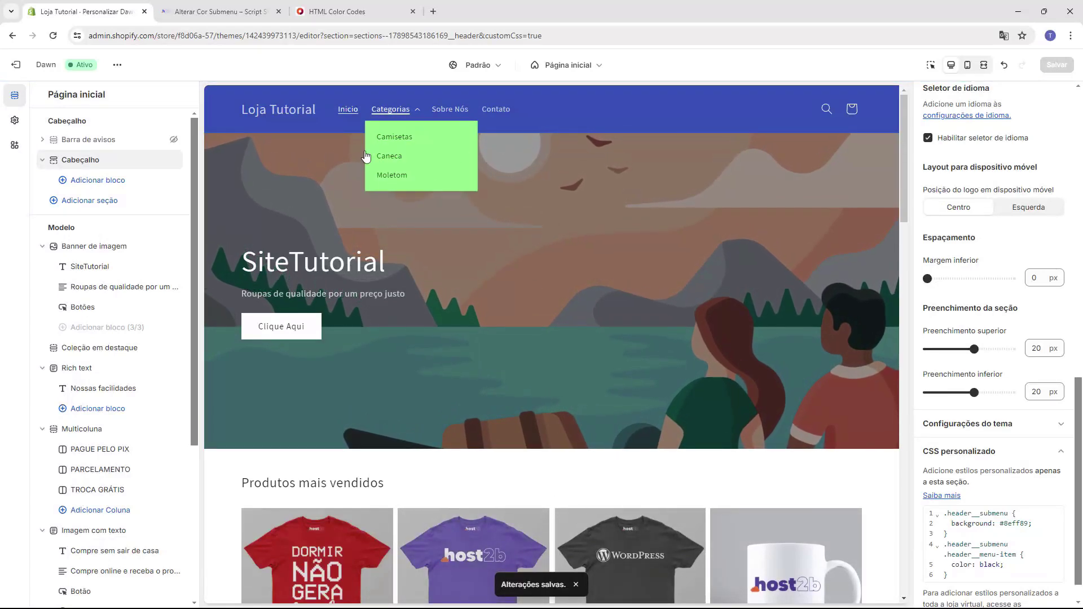
click(551, 219)
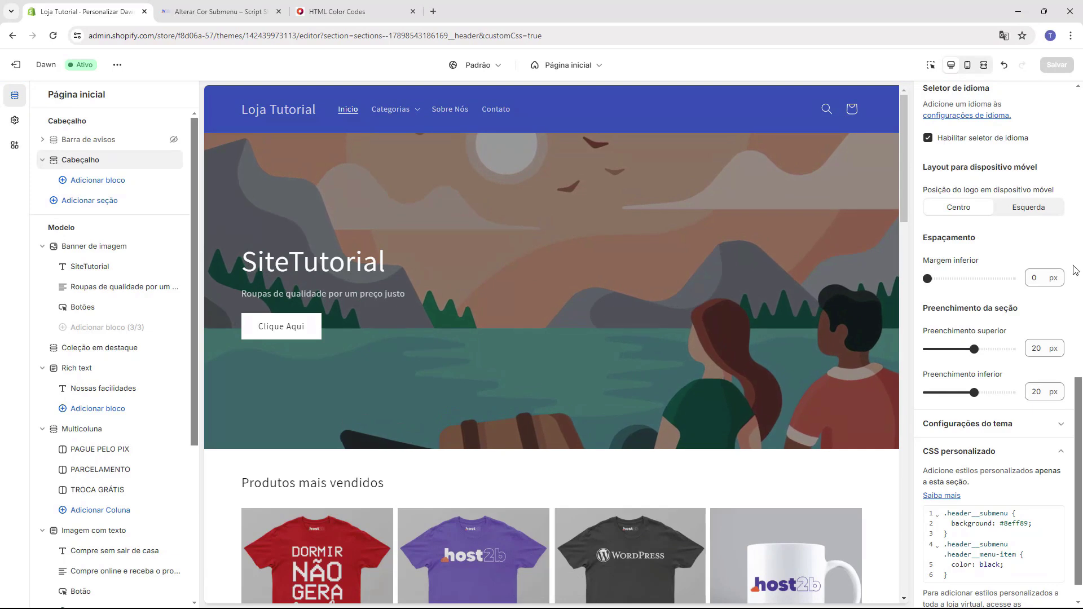